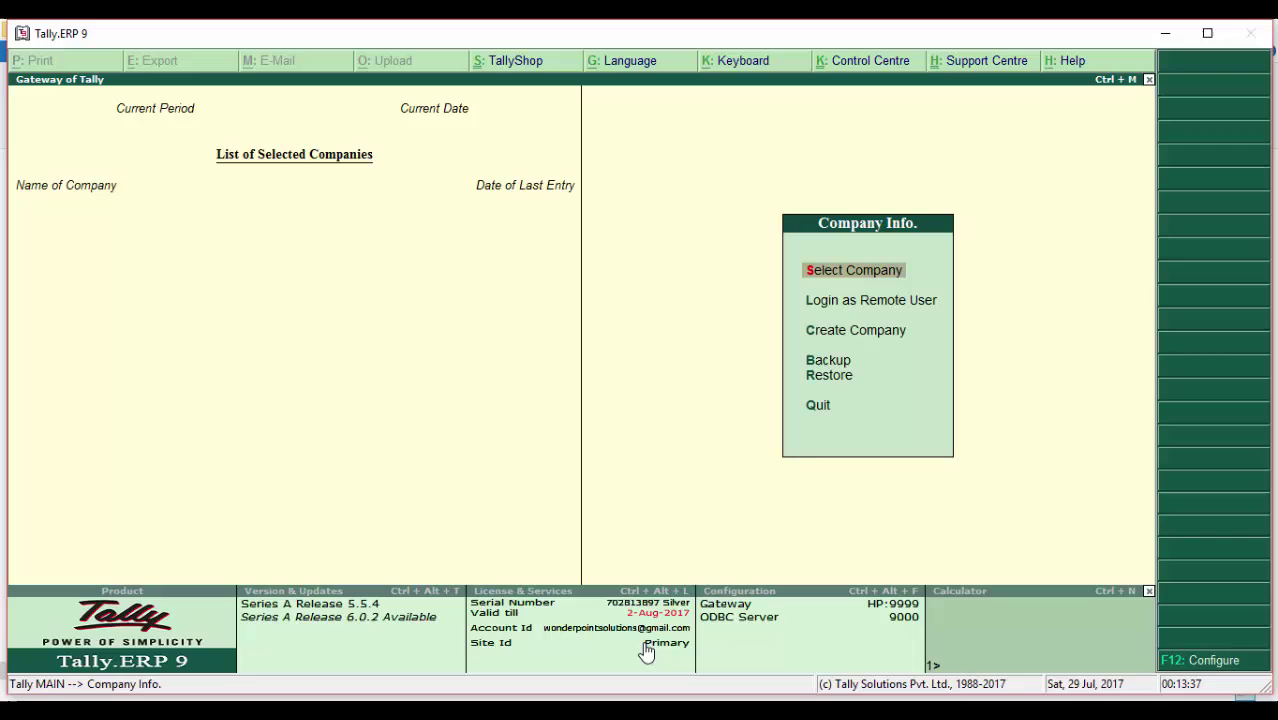
In Chrome, trim the address to the tallysolutions.com home page and load it
key("alt+Tab")
key("alt+Tab")
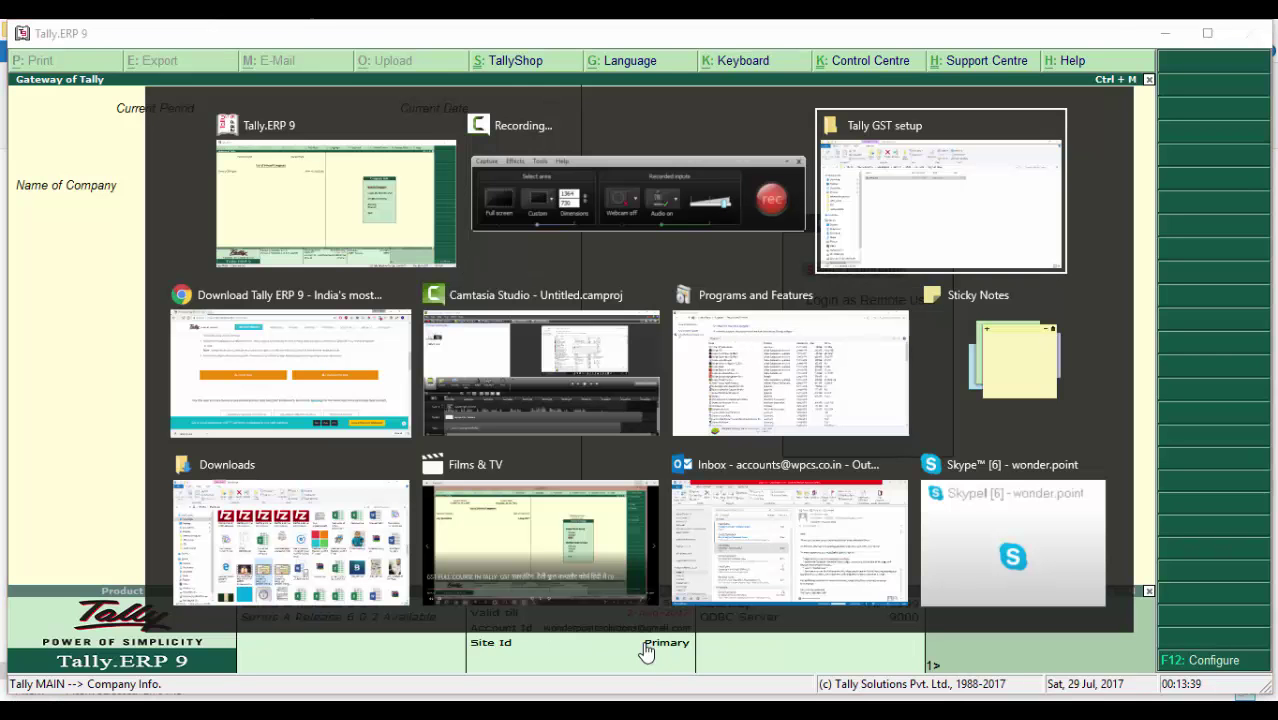
key("alt+Tab")
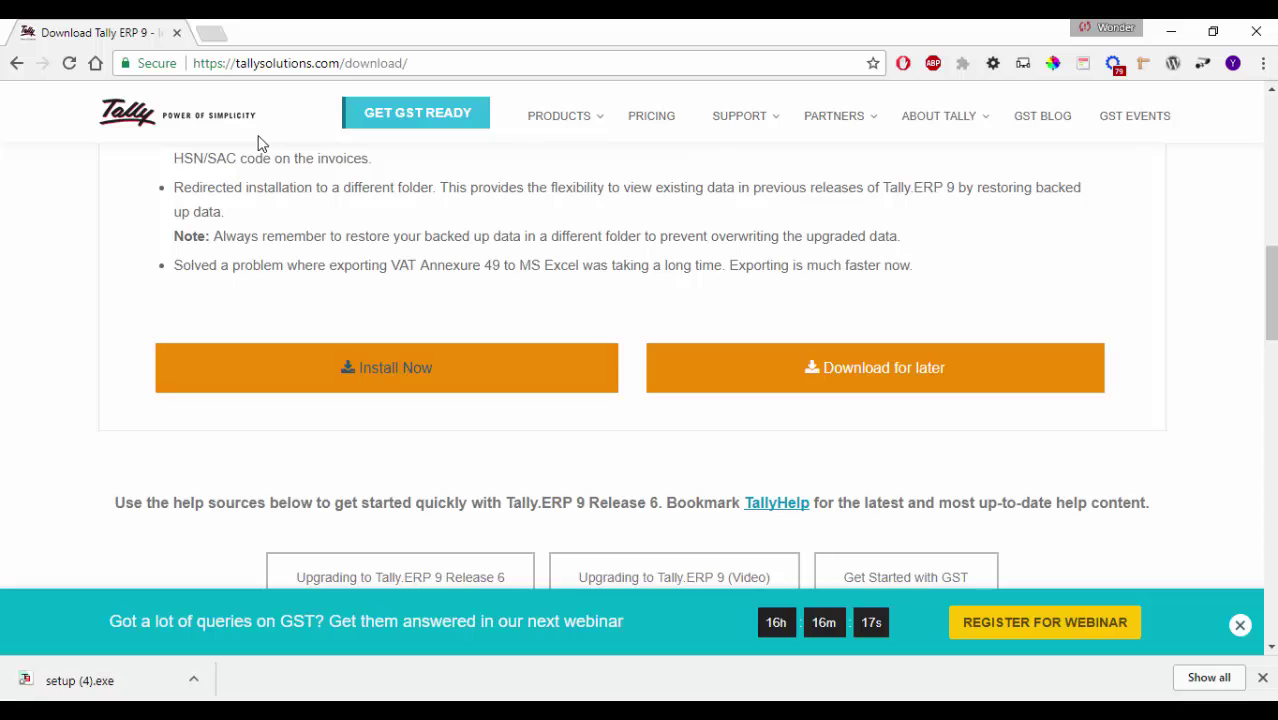
left_click_drag(1270, 288, 1264, 155)
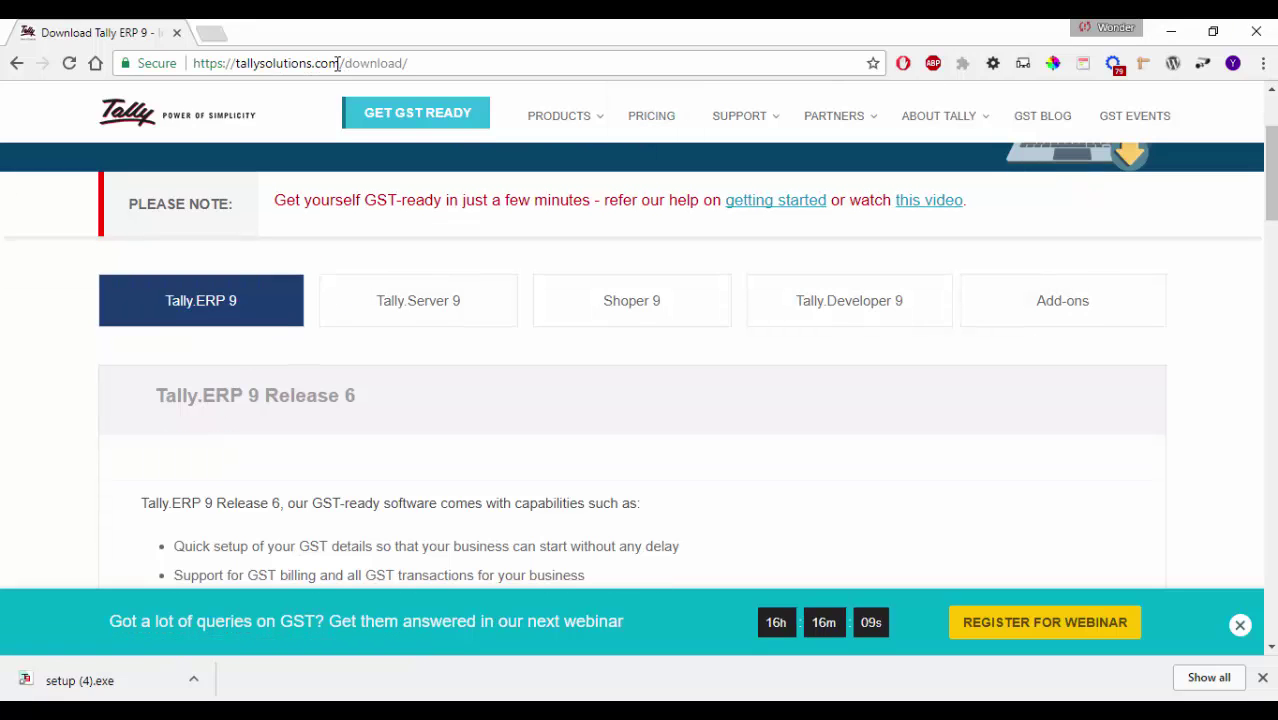
left_click_drag(338, 63, 193, 63)
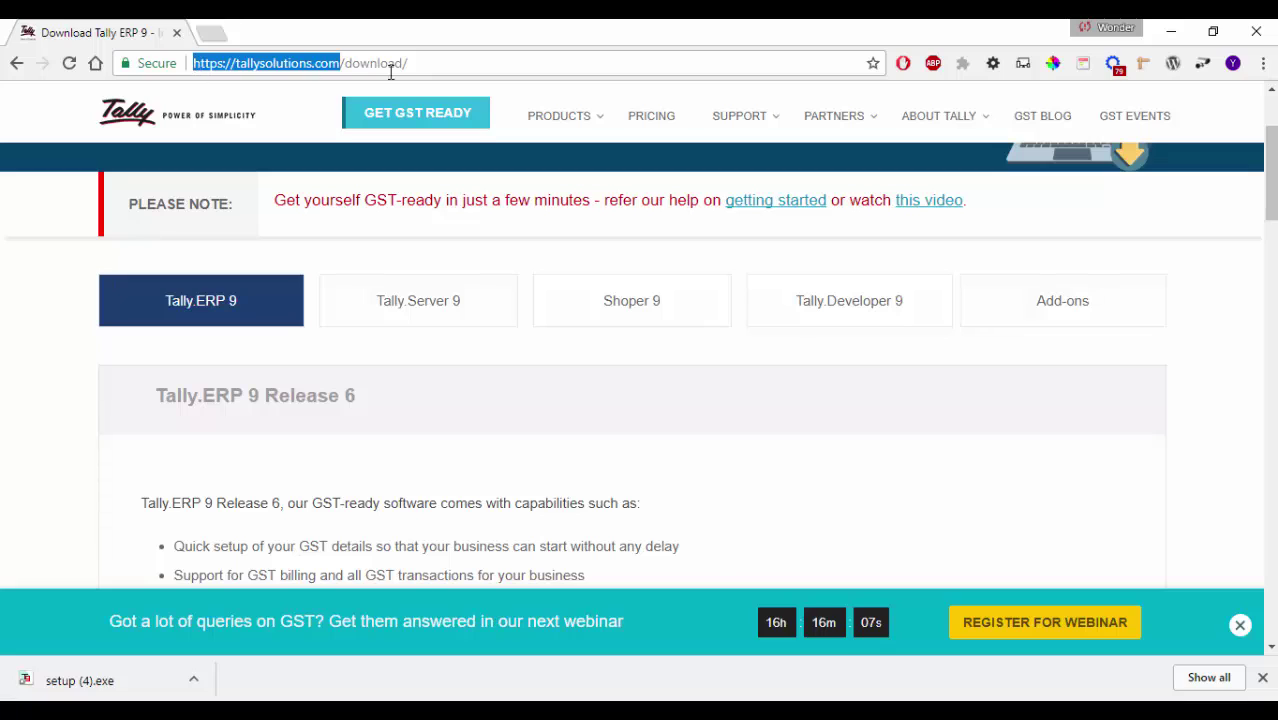
left_click_drag(427, 63, 341, 63)
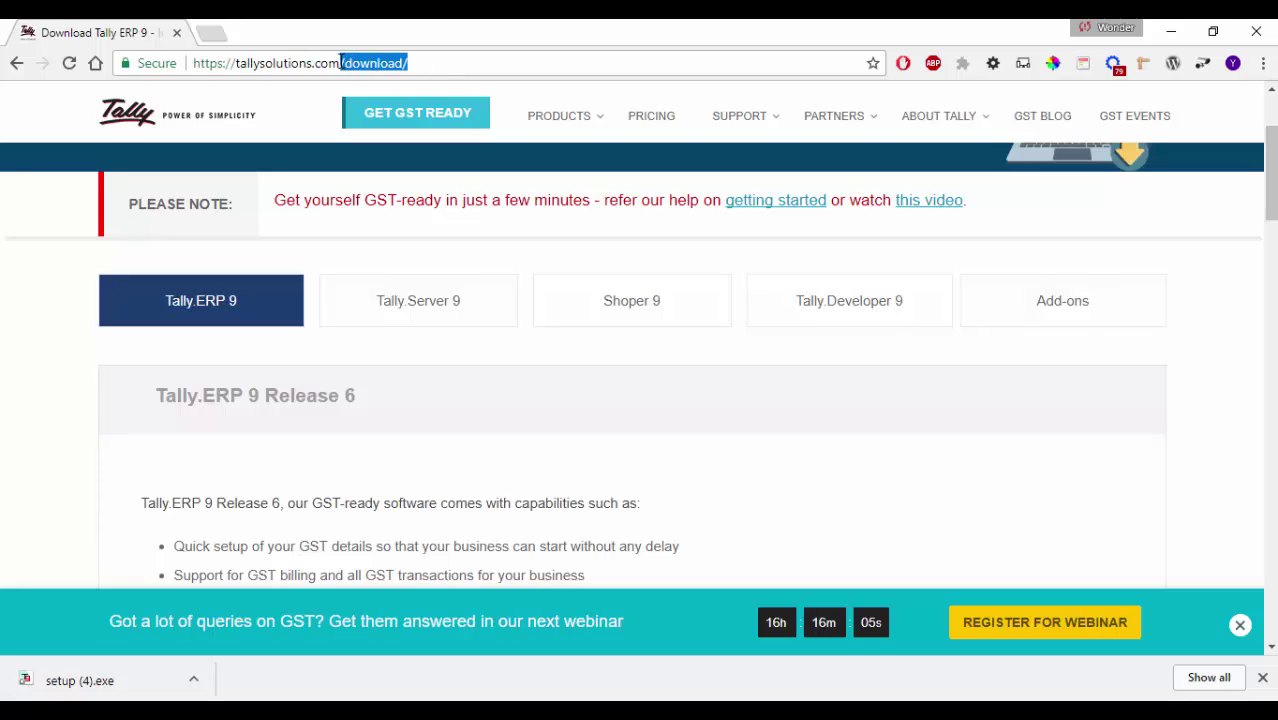
key("BackSpace")
key("Return")
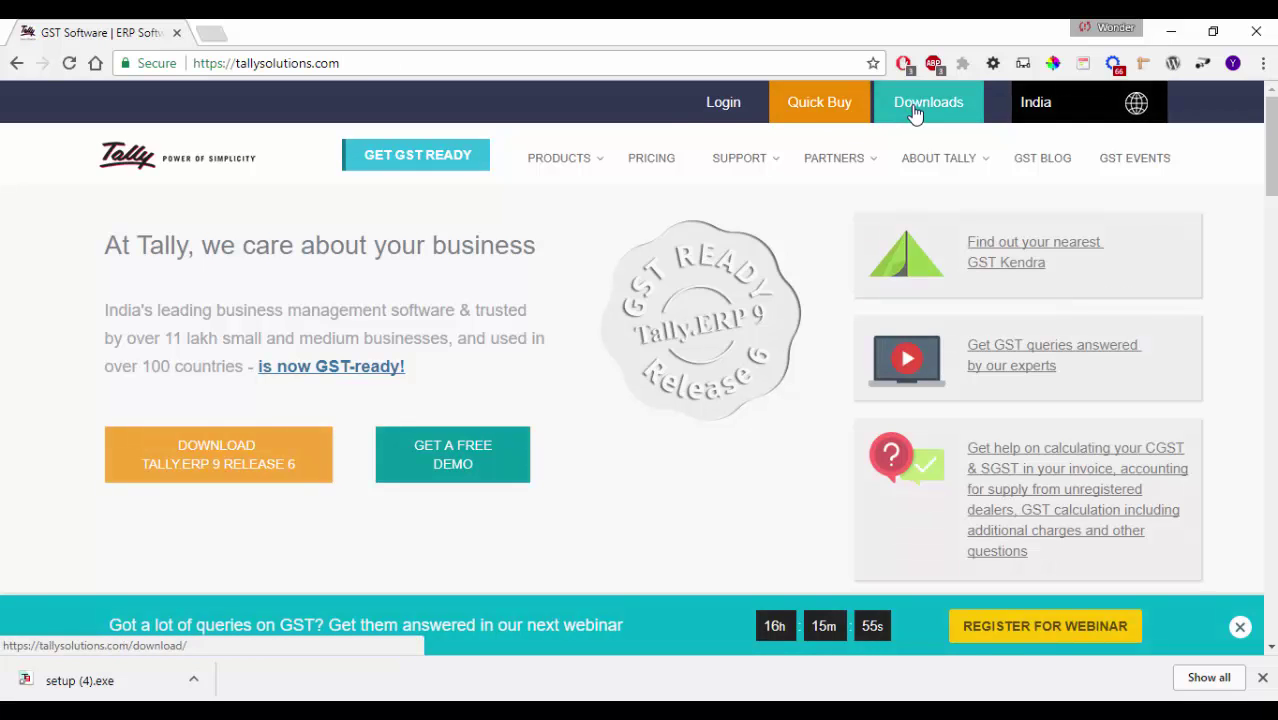
Go to the Downloads page and scroll to the Release 6.0.2 Install Now section
left_click(914, 113)
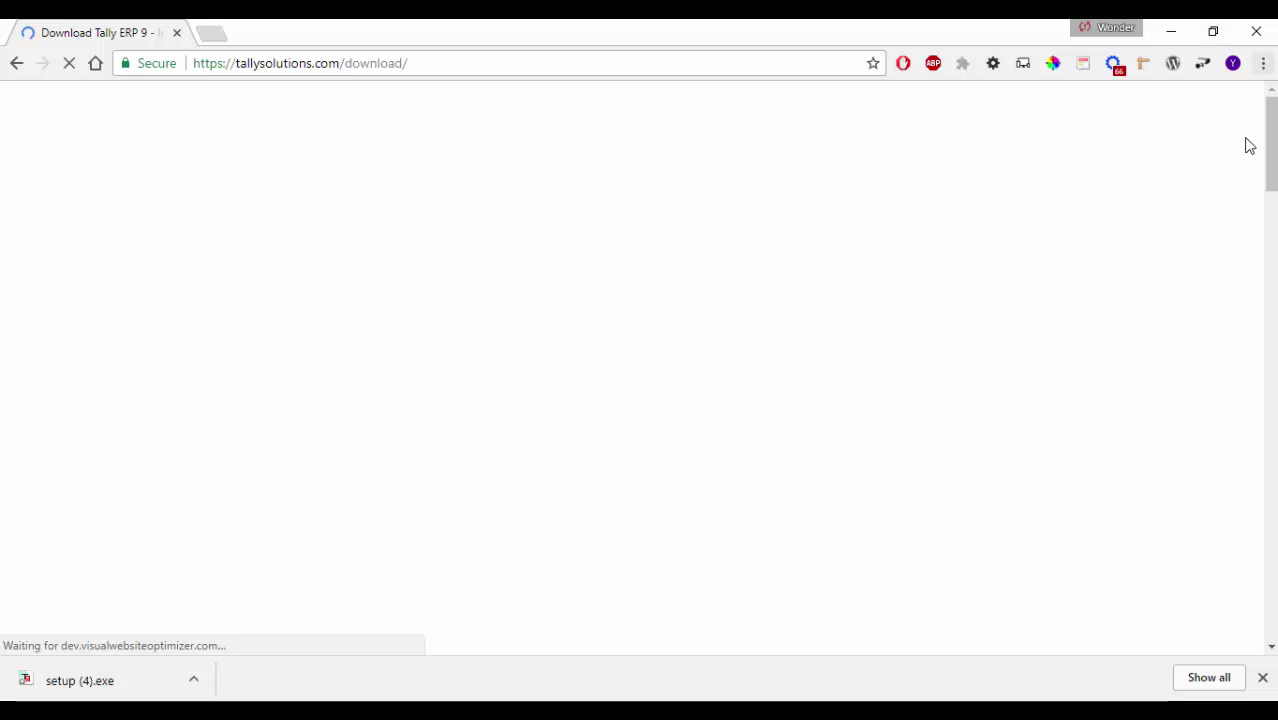
scroll(1247, 143, "down", 3)
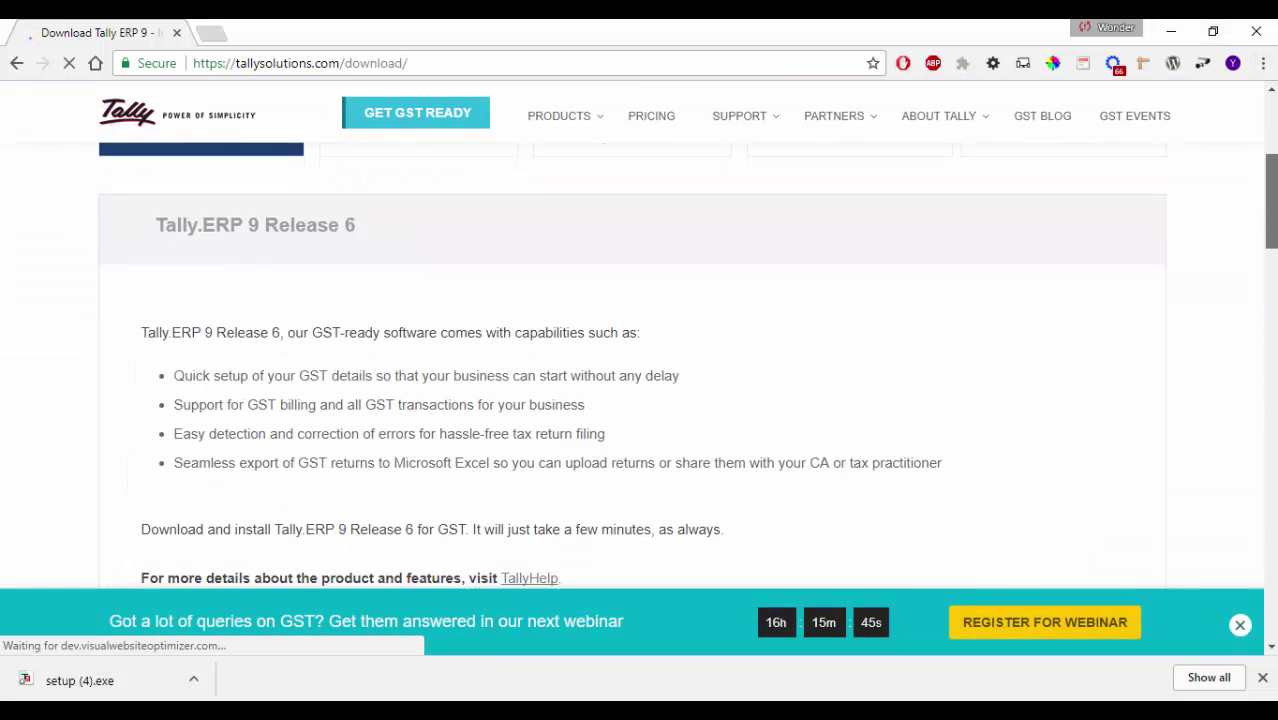
left_click_drag(1272, 180, 1272, 268)
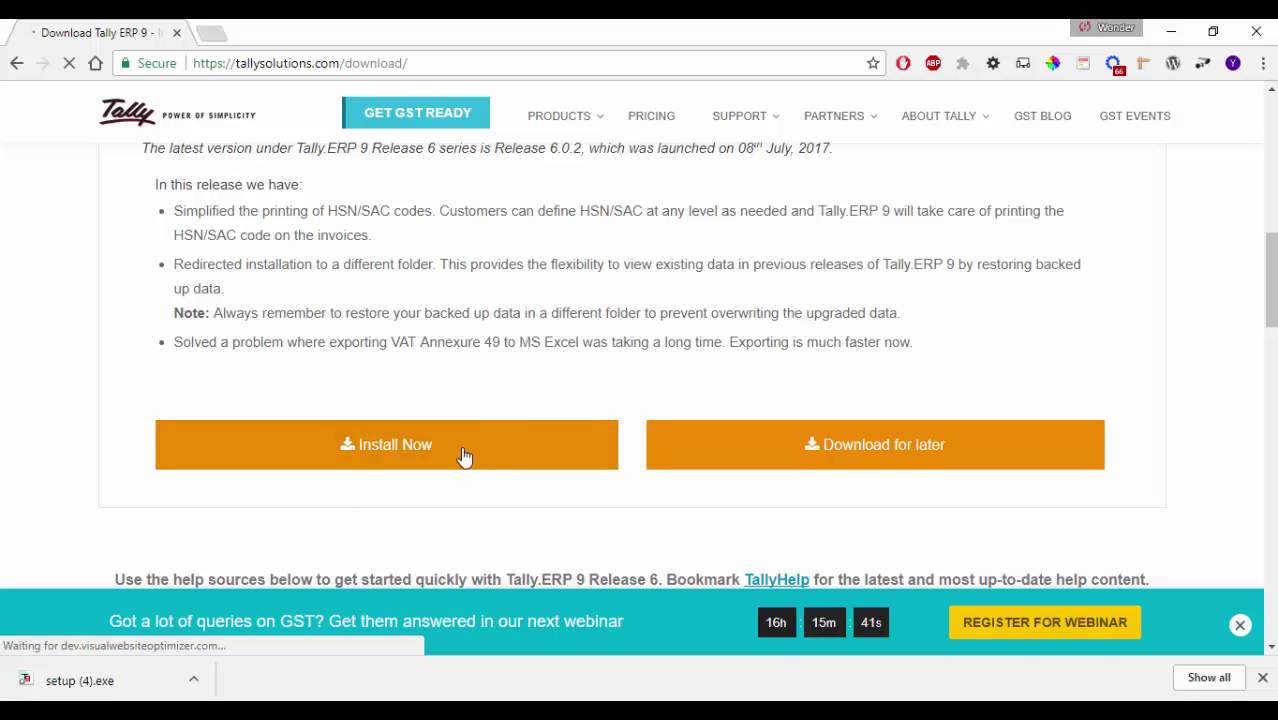
Switch to the Tally GST setup folder in Explorer and run setup.exe
key("alt+Tab")
key("Tab")
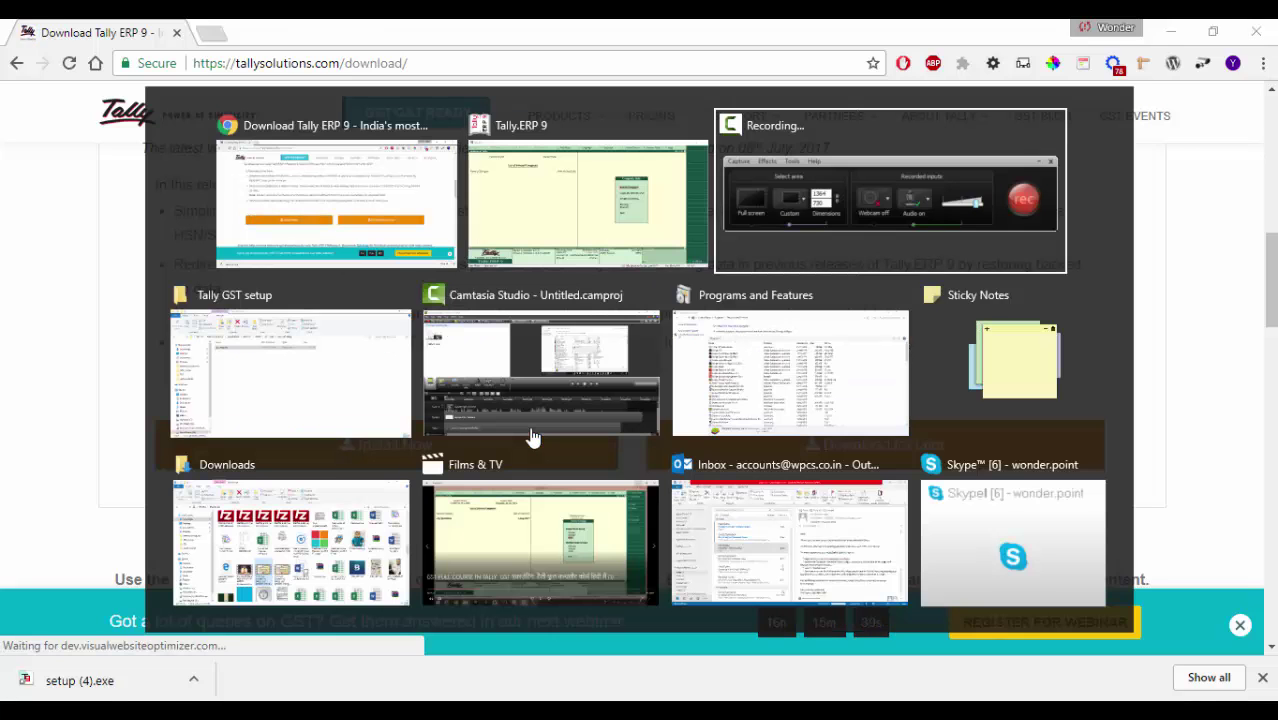
key("Tab")
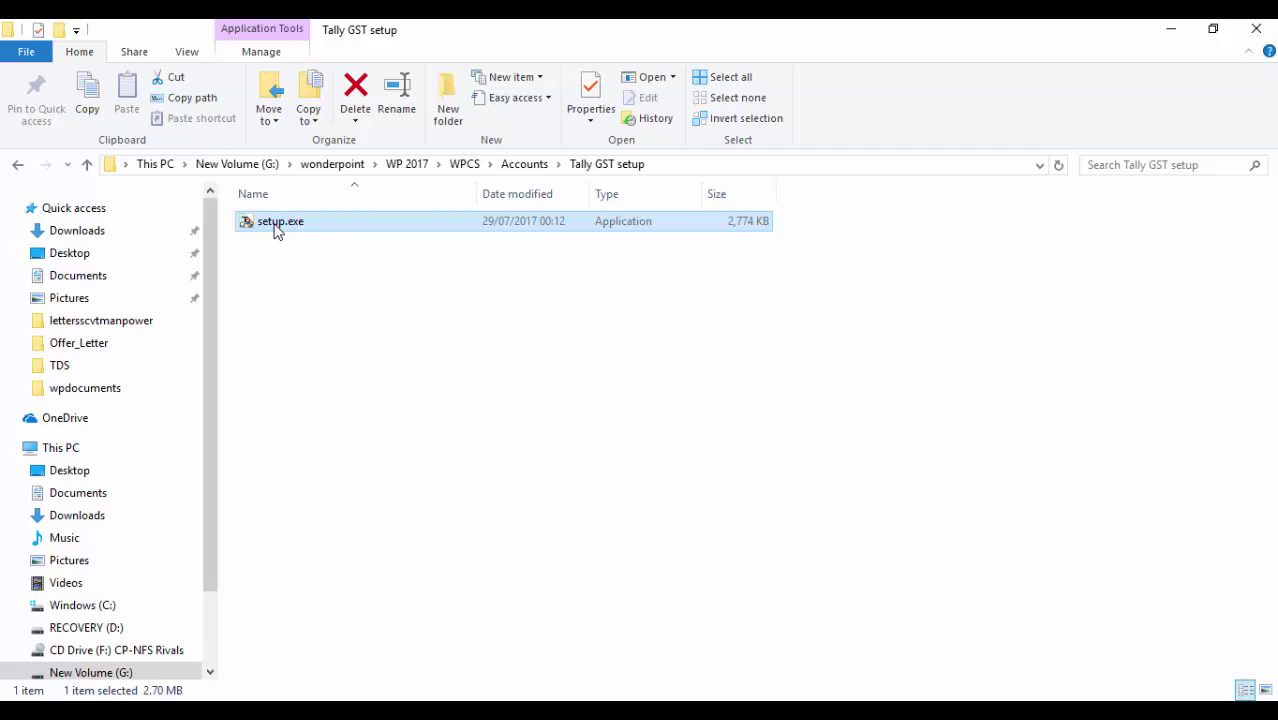
double_click(277, 231)
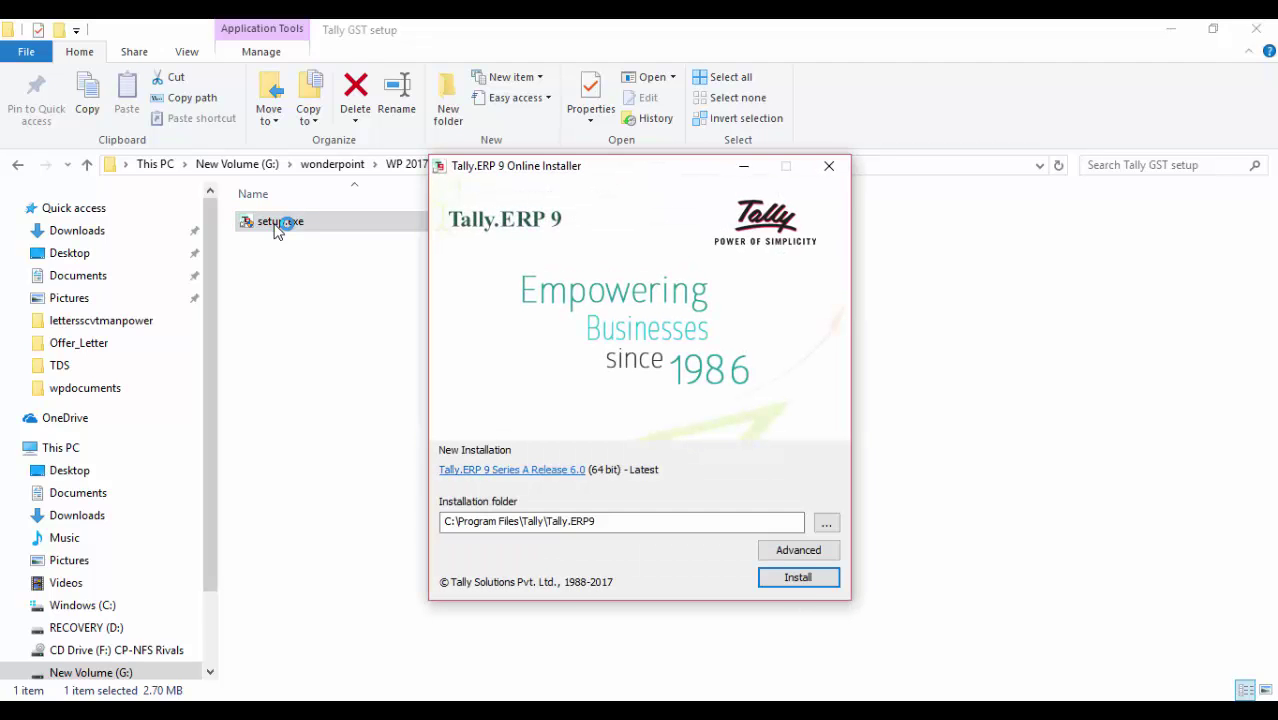
Install Release 6.0 (64 bit) into the default C:\Program Files\Tally\Tally.ERP9 folder
left_click(800, 578)
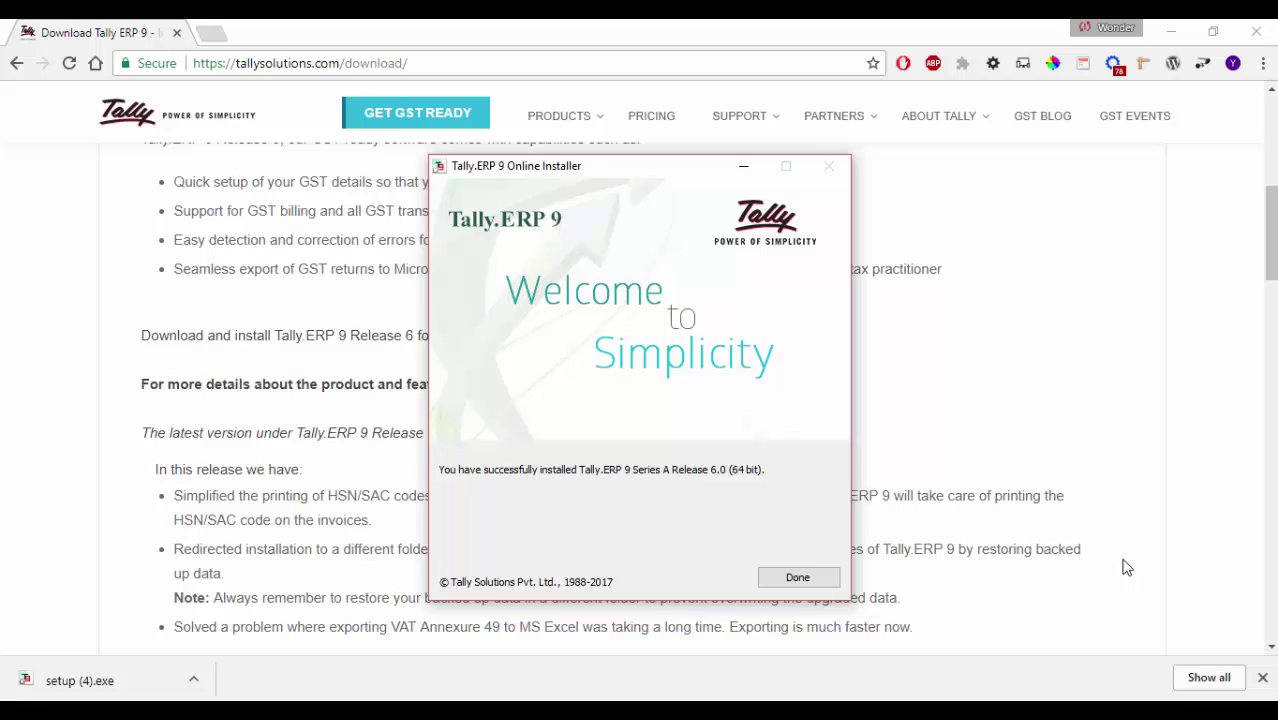
Close the finished installer and maximize the Tally.ERP 9 window
left_click(798, 578)
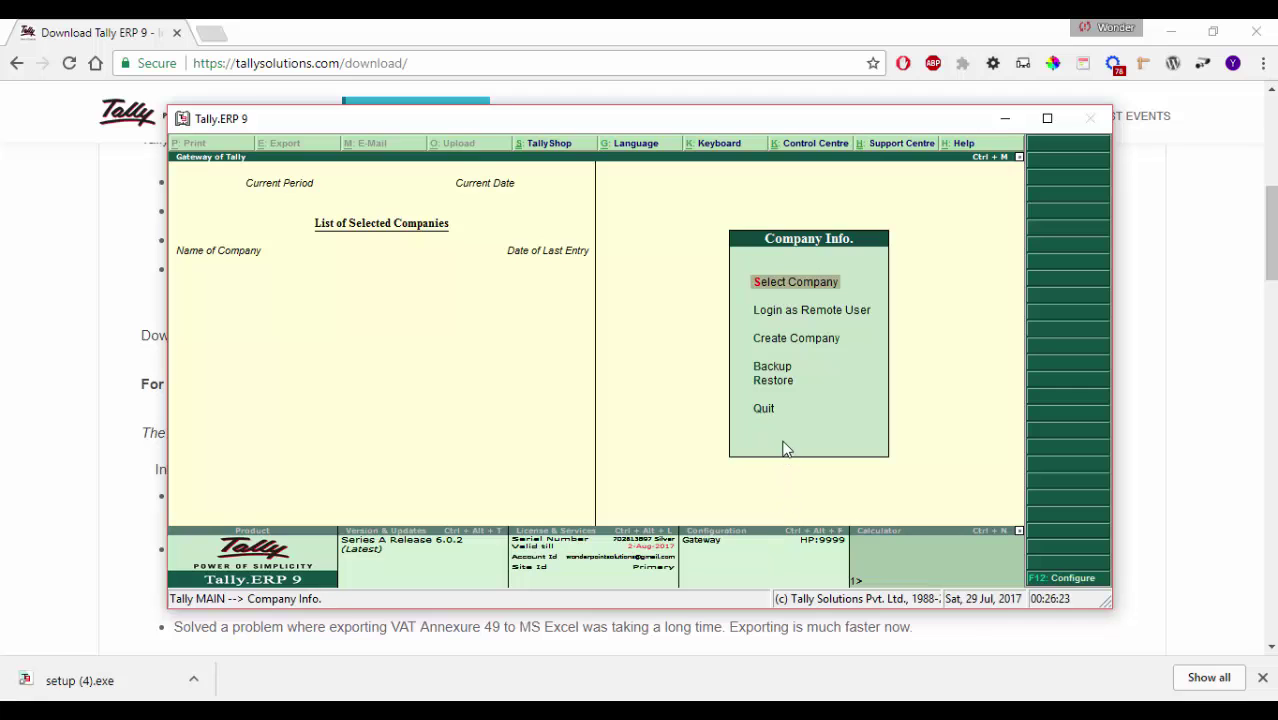
left_click(1046, 119)
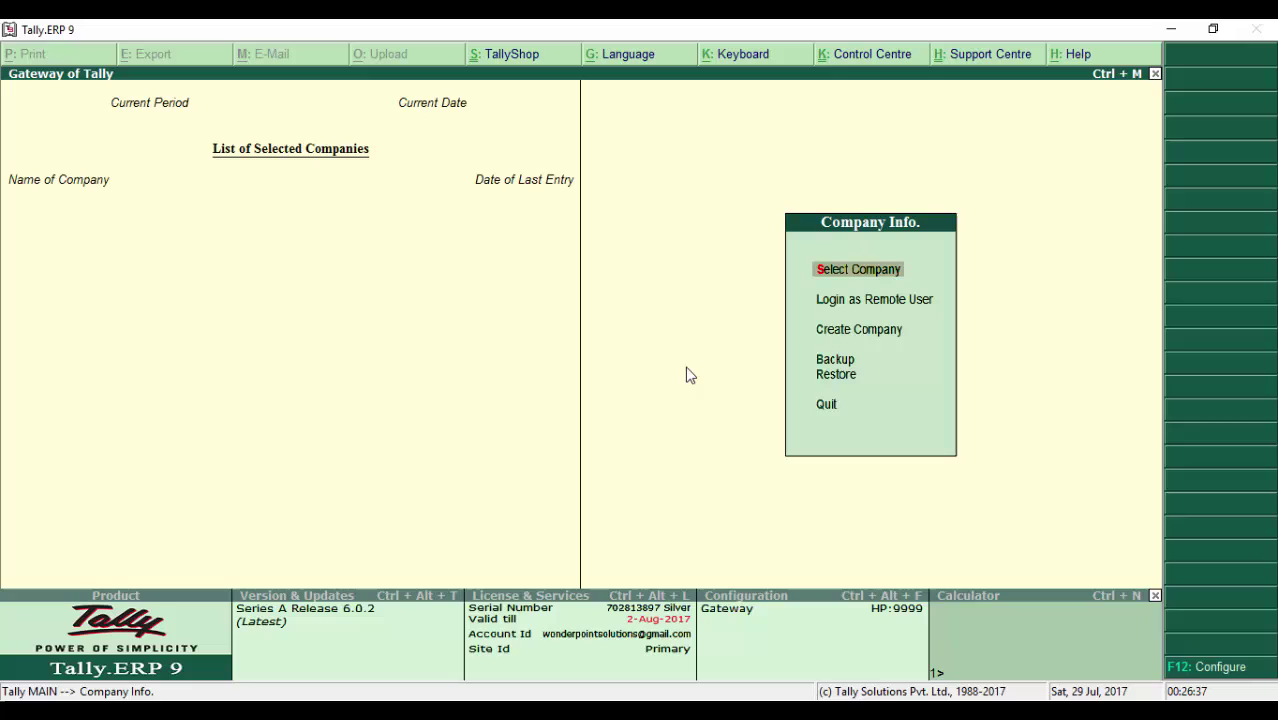
Select and open Wonder Point Creative Solutions Pvt. Ltd. from the List of Companies
key("Return")
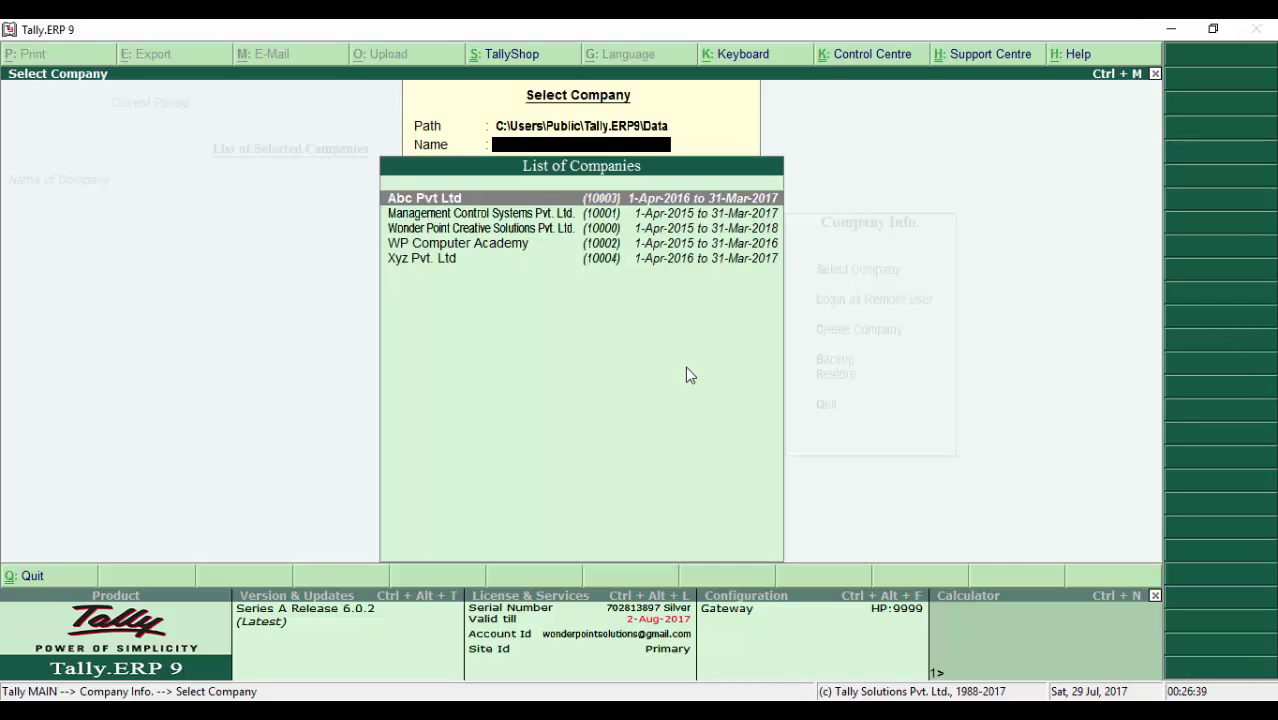
key("Down")
key("Down")
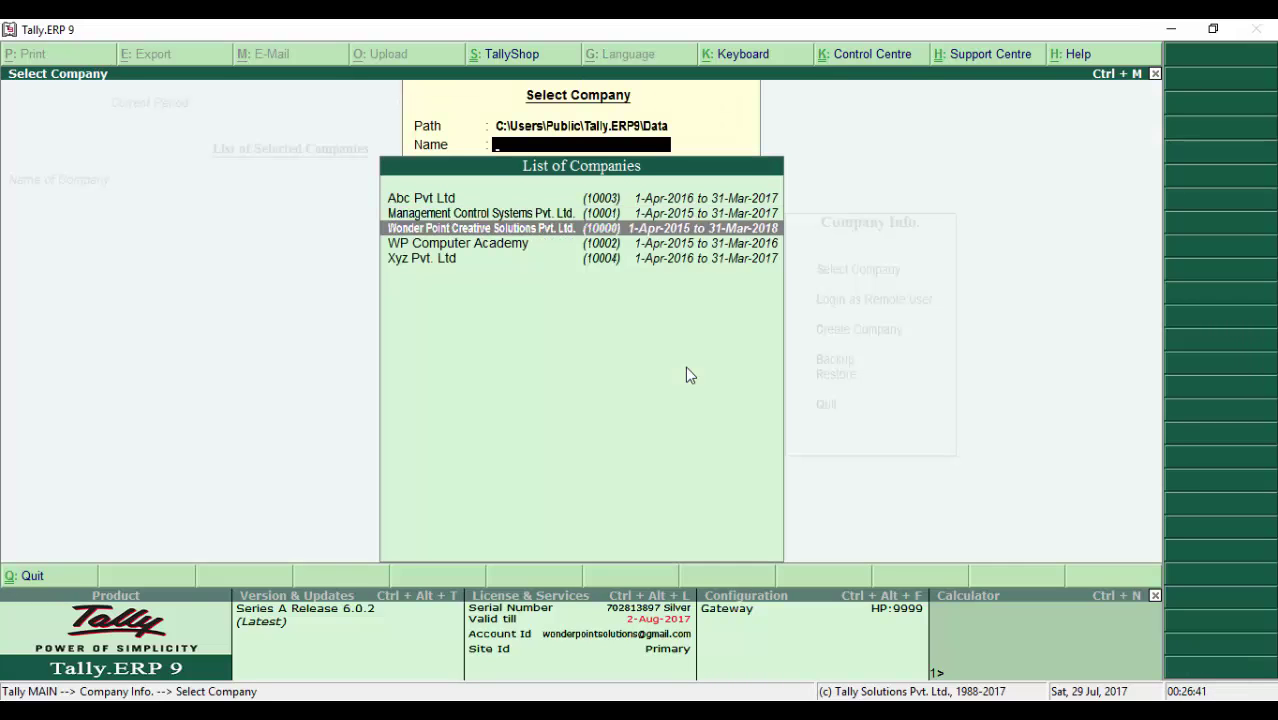
key("Return")
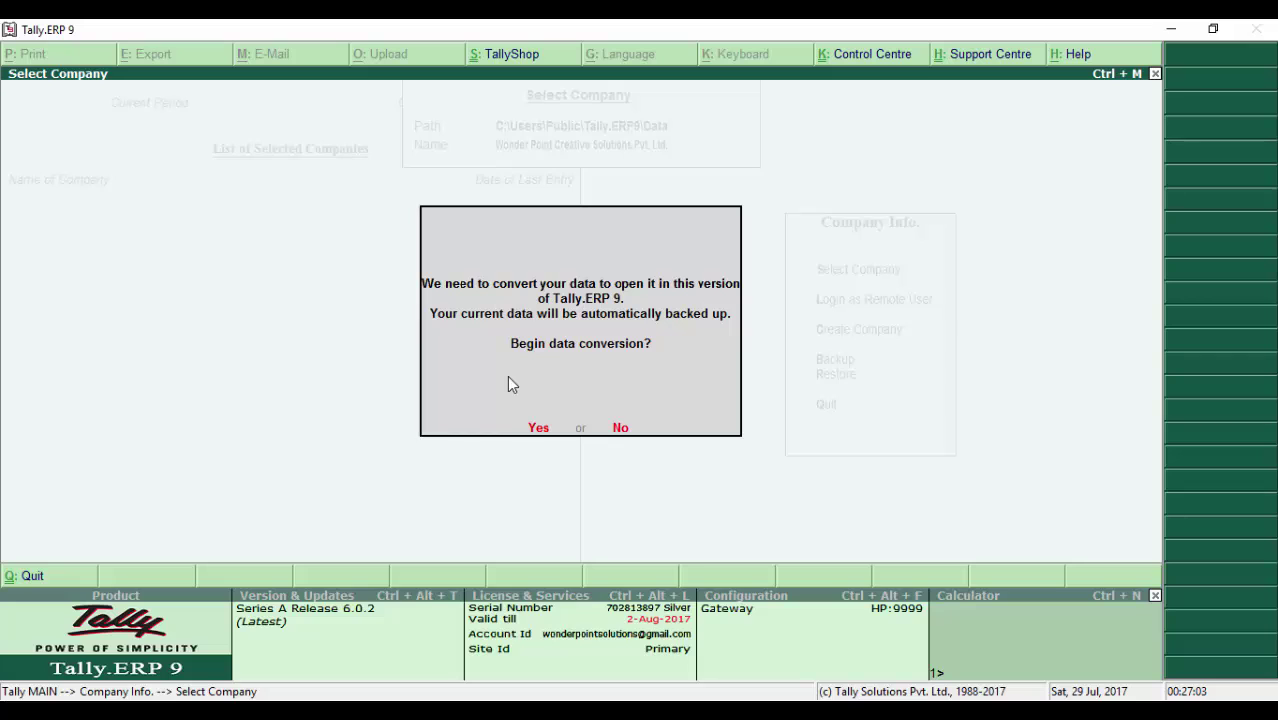
Confirm data conversion and accept the automatic backup to D:\TallyDataBackup
key("y")
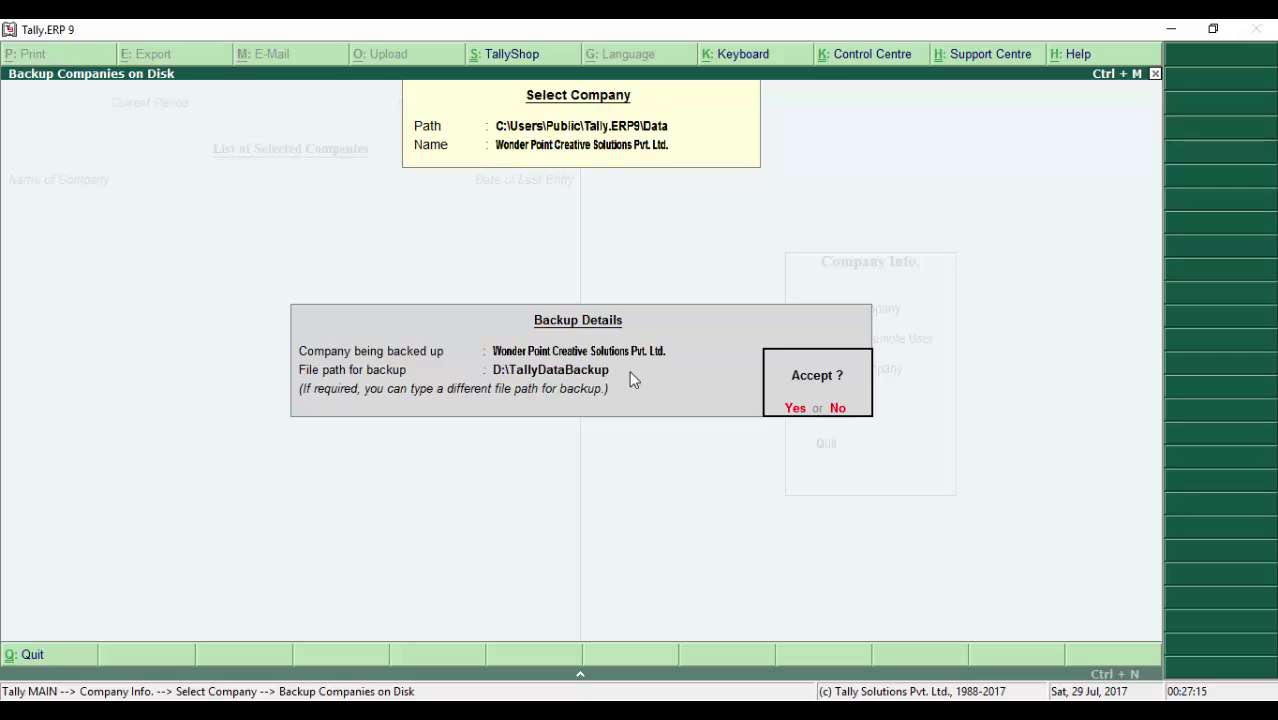
key("Return")
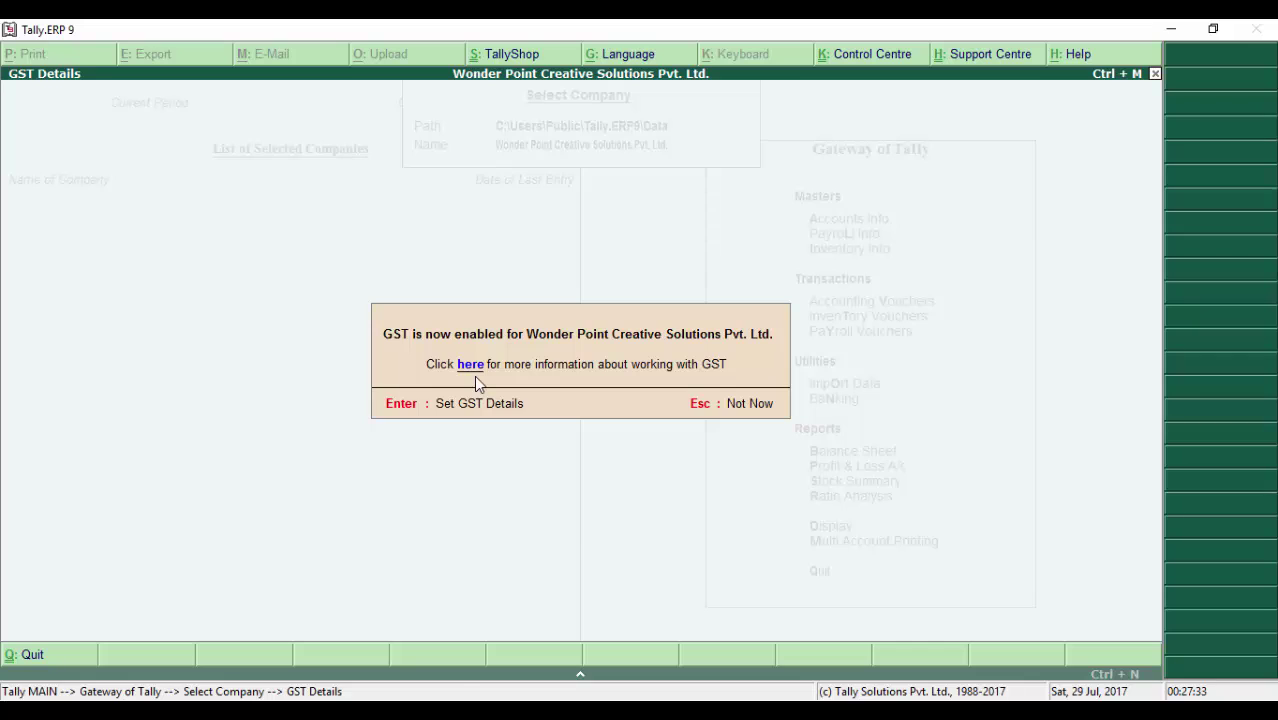
Choose Set GST Details on the GST notice to open the Company GST Details form
key("Return")
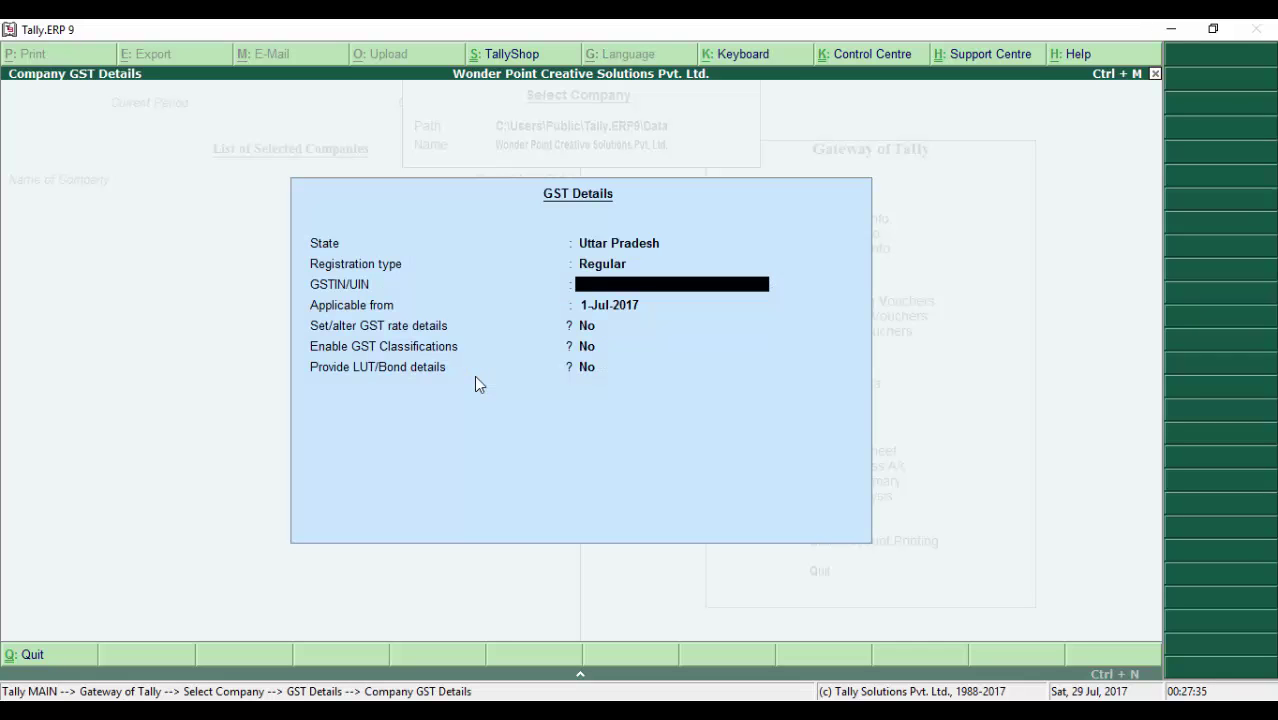